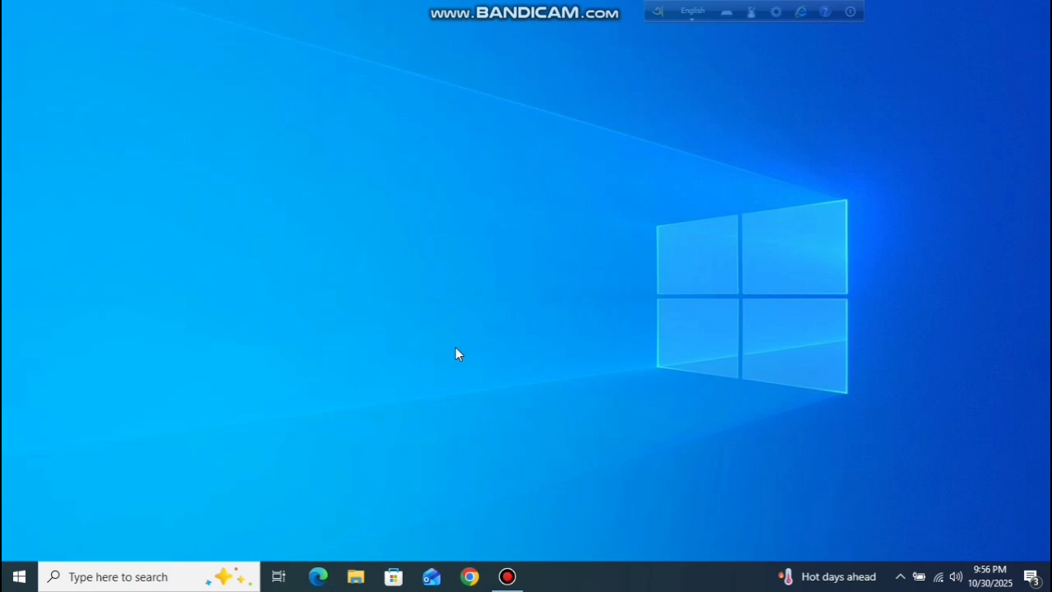
Launch Microsoft Edge and load gmail.com
left_click(315, 576)
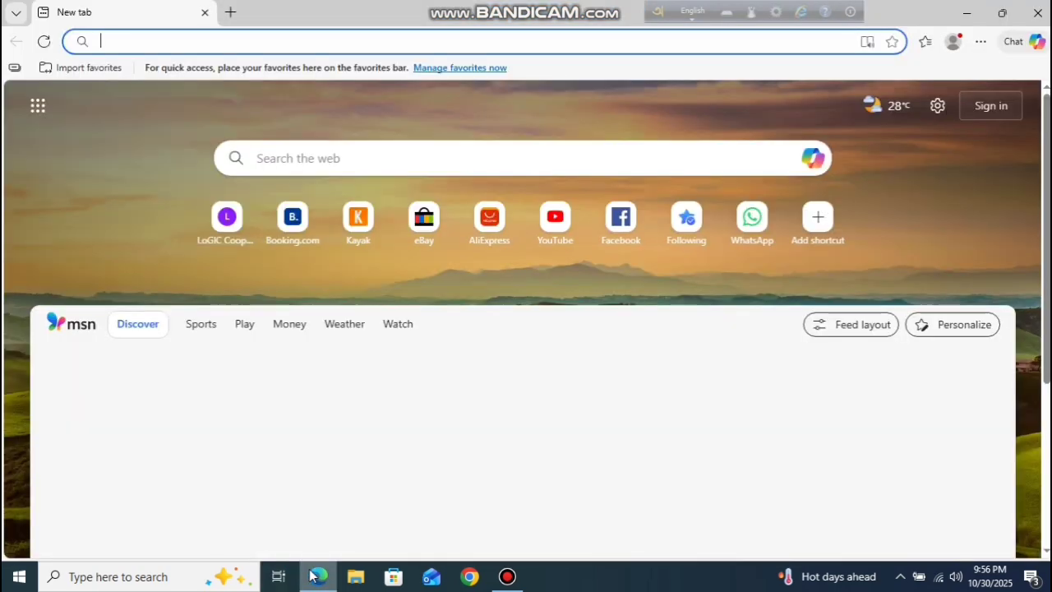
left_click(177, 44)
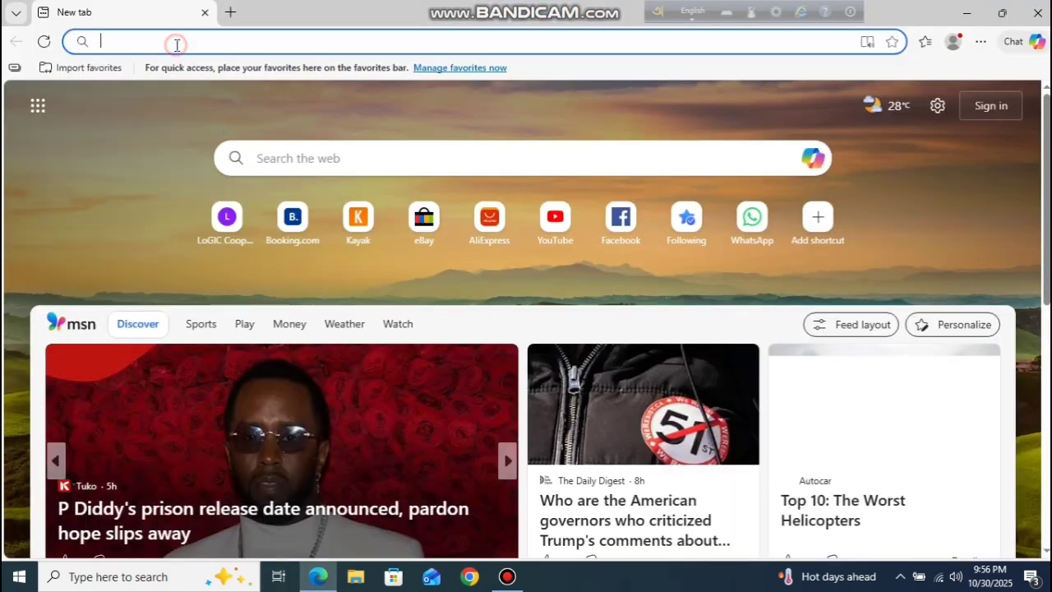
type("g")
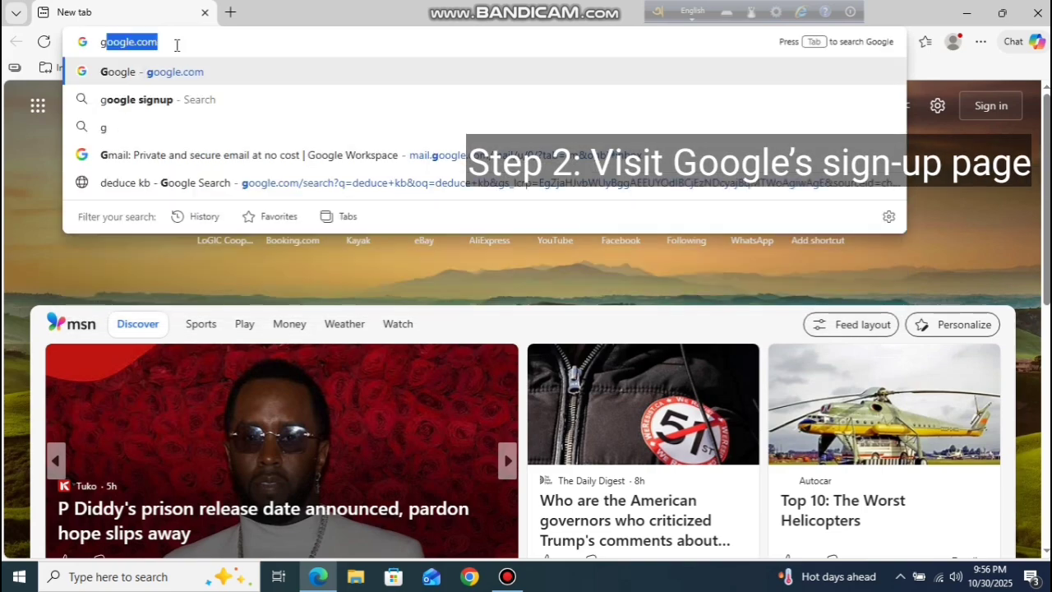
type("mail.")
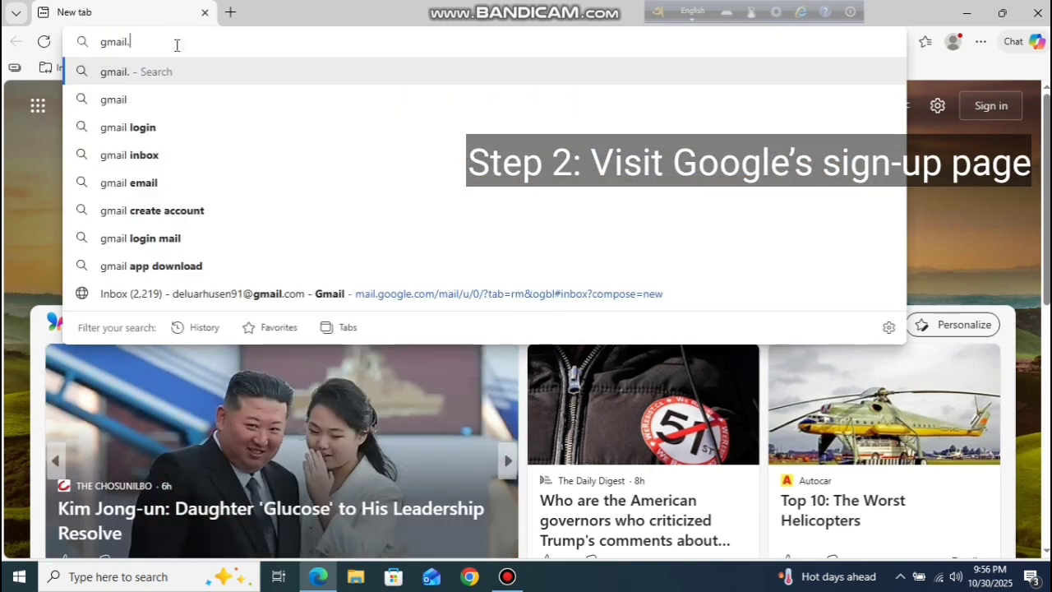
type("com")
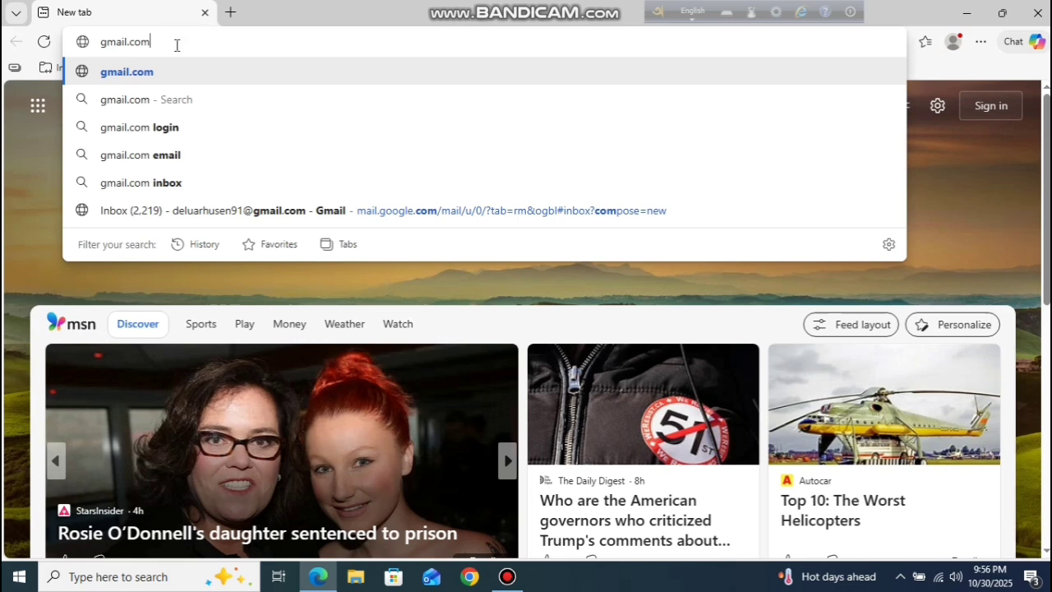
key("Return")
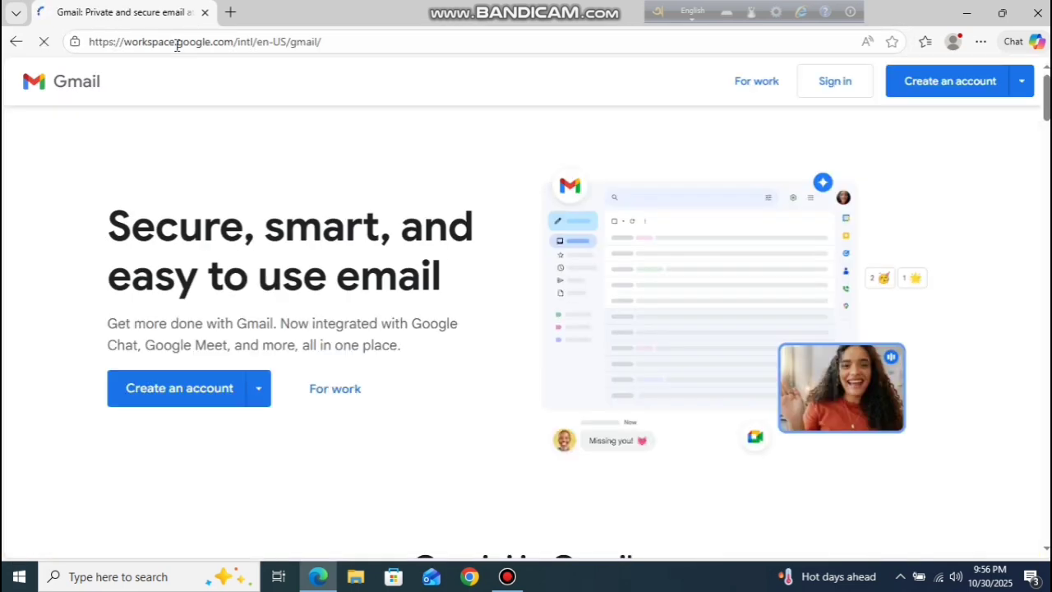
On the Gmail page, choose Create an account for personal use
left_click(187, 401)
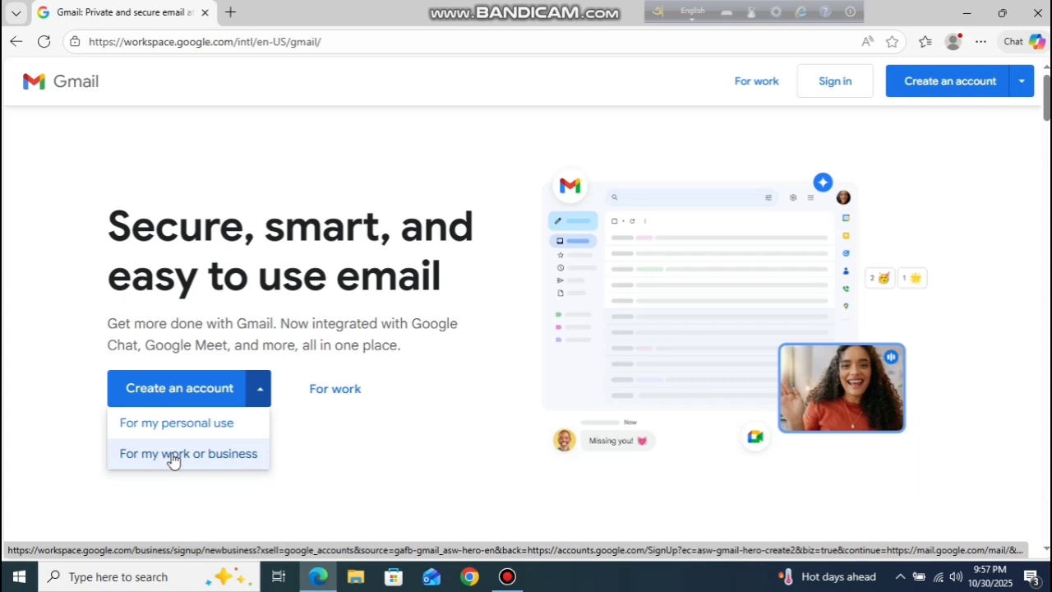
left_click(176, 433)
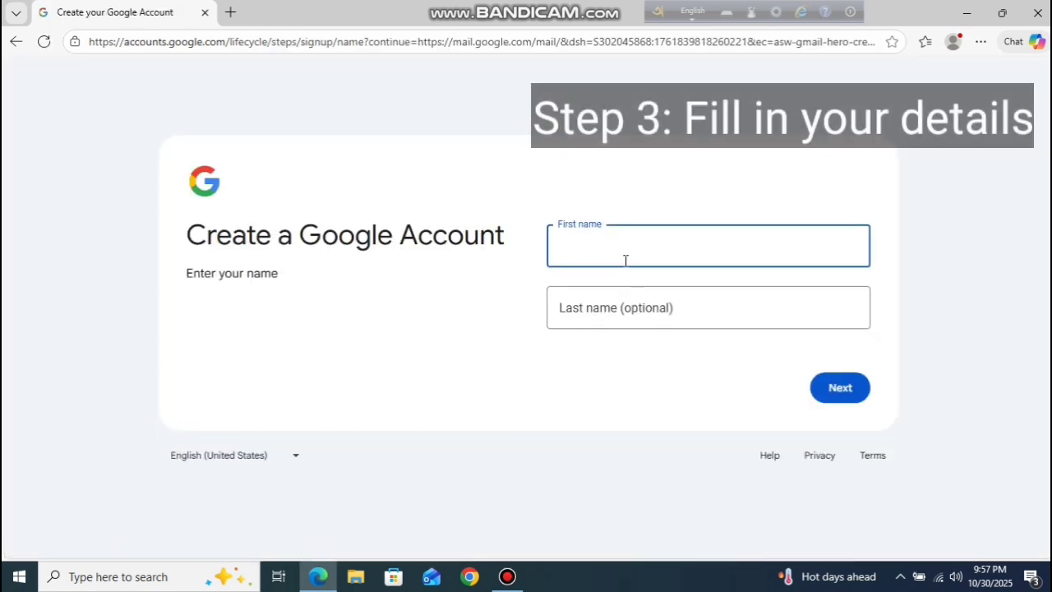
Enter the account holder's first name and last name in the sign-up form
left_click(620, 249)
type("dh")
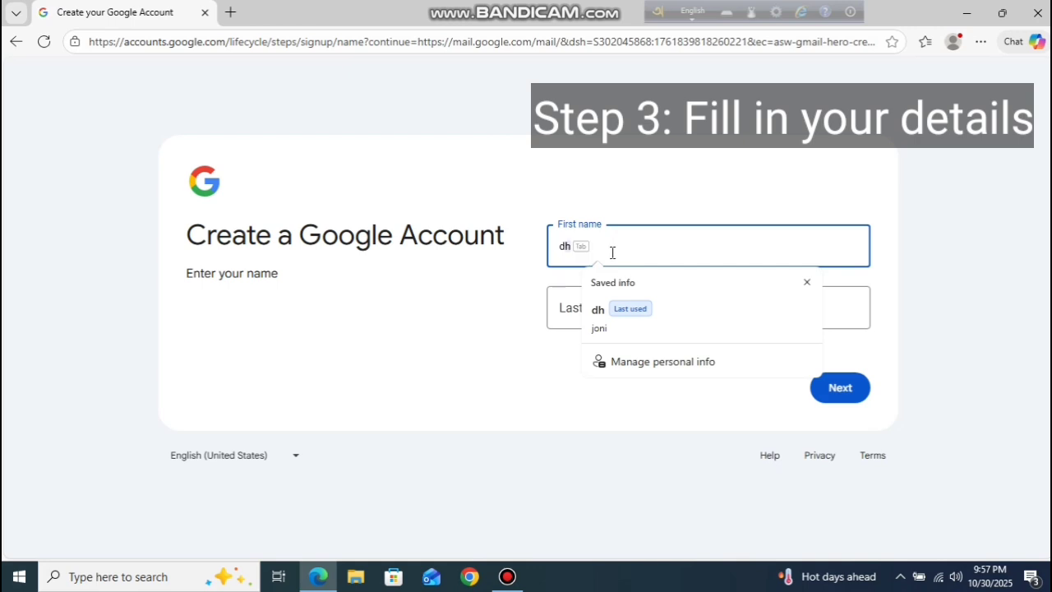
left_click(571, 310)
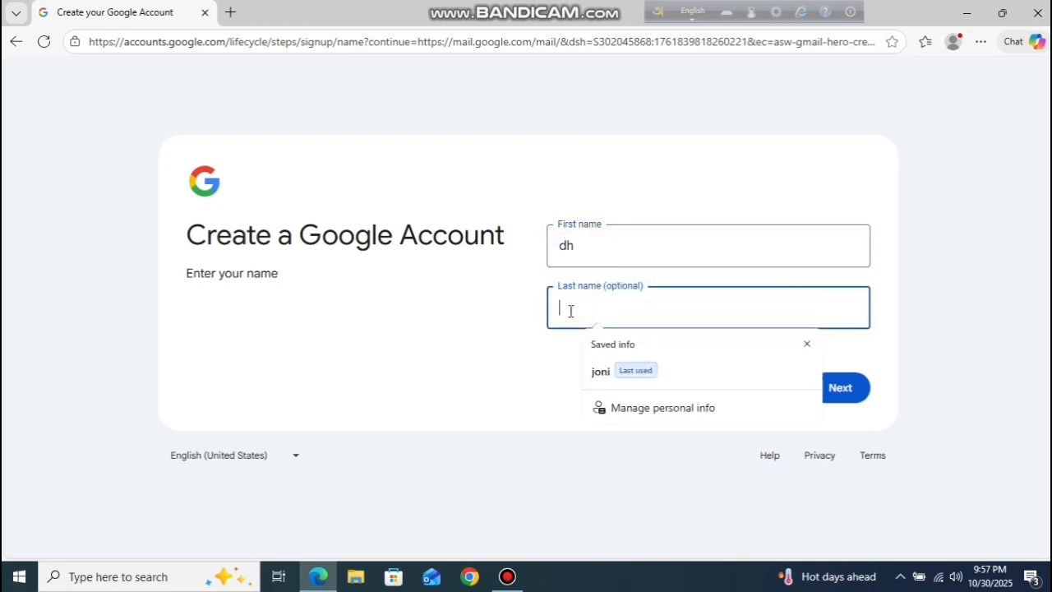
type("joni")
left_click(851, 392)
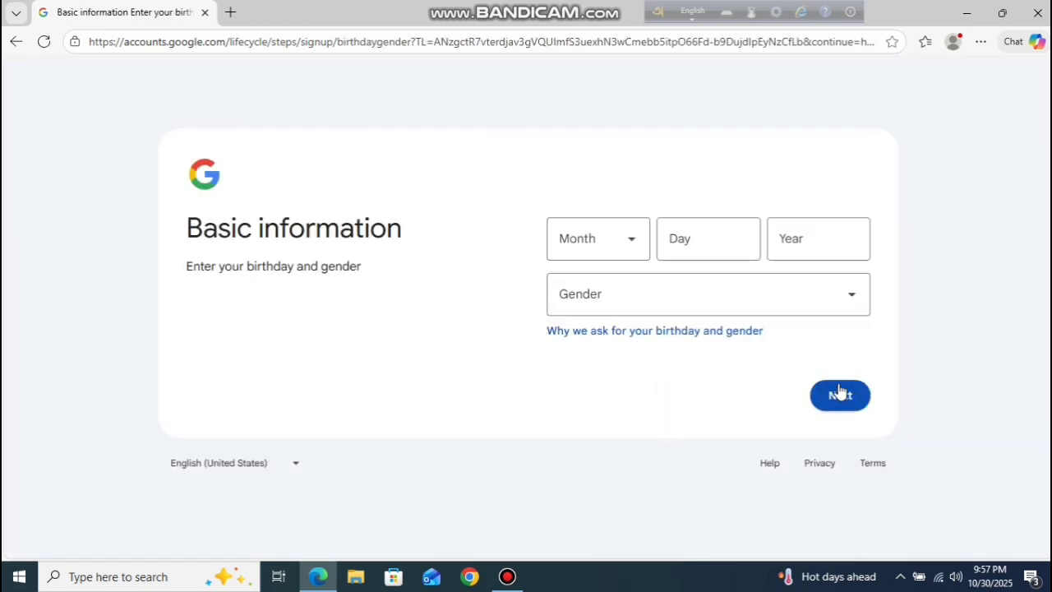
left_click(633, 246)
left_click(596, 289)
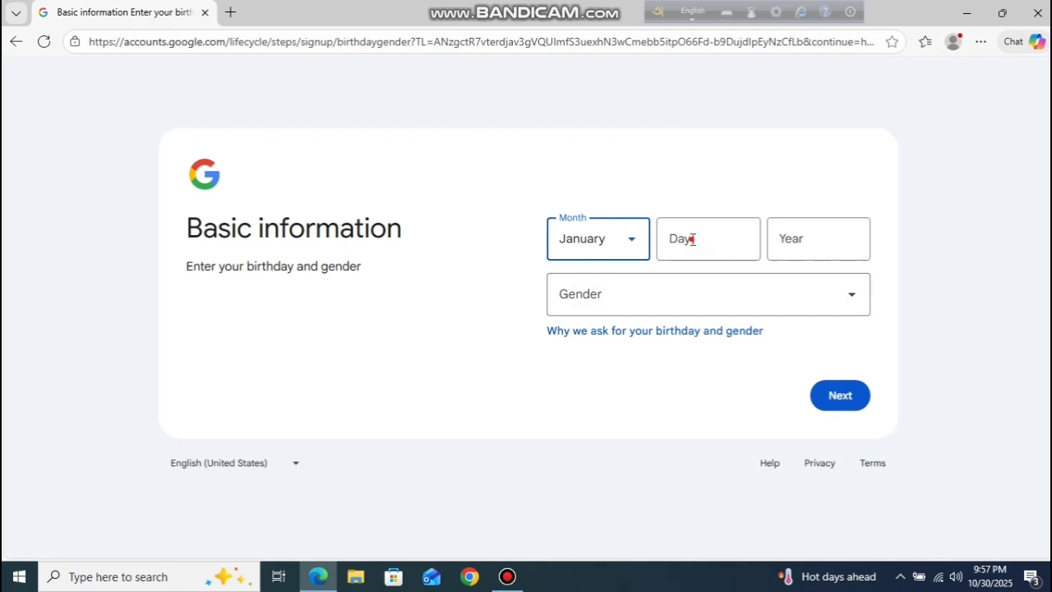
left_click(692, 244)
type("5")
left_click(808, 243)
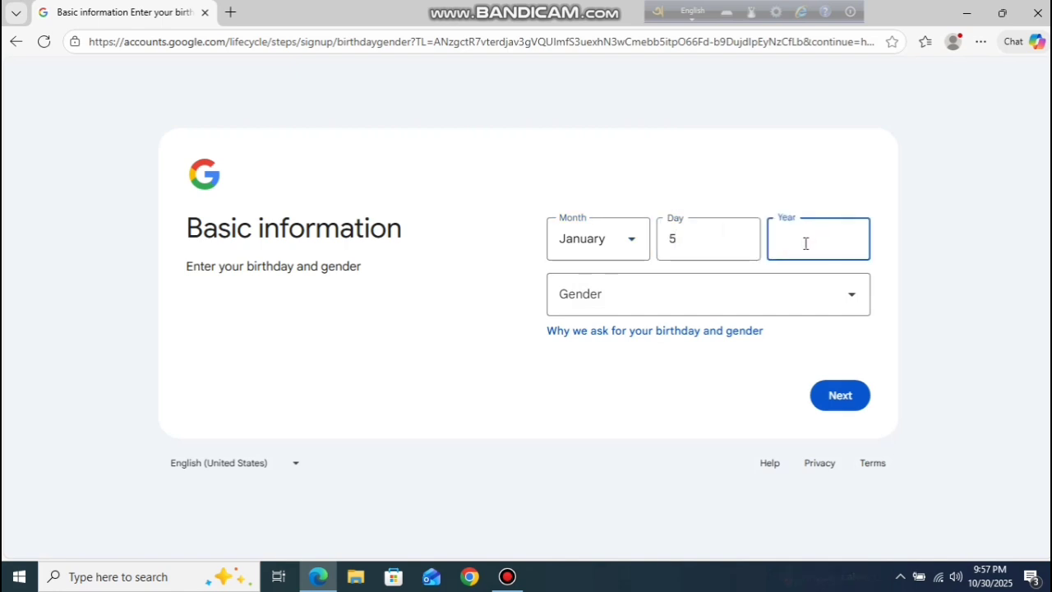
type("1992")
Set the gender to Male and continue to the Gmail address page
left_click(857, 296)
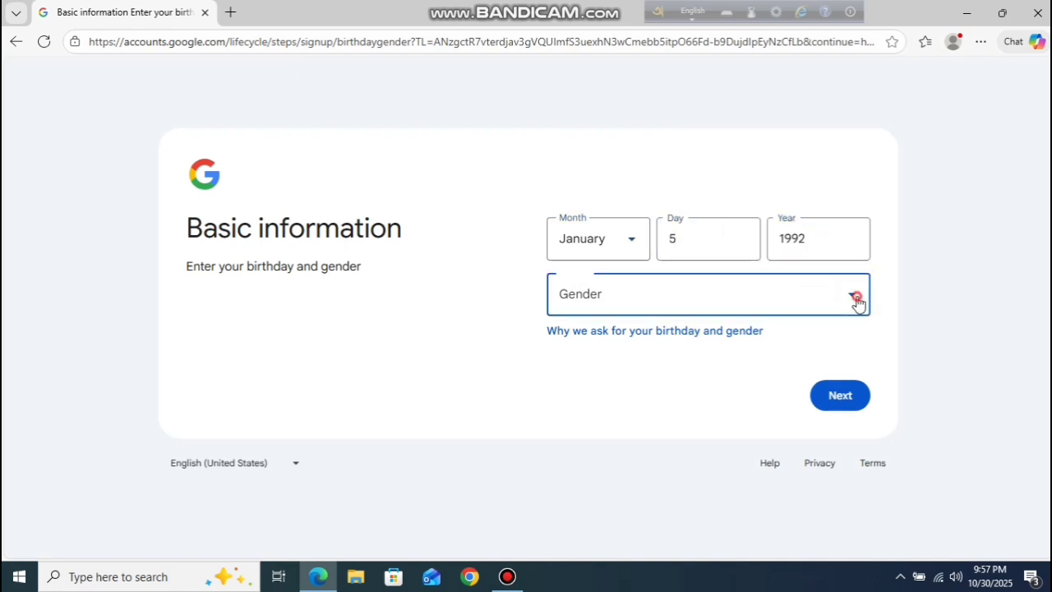
left_click(587, 380)
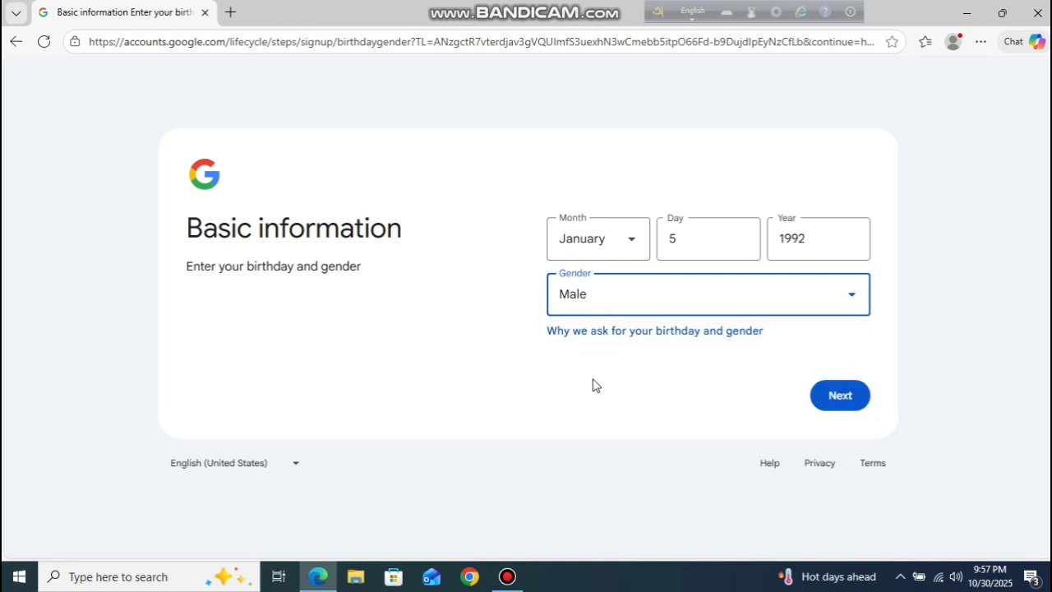
left_click(851, 404)
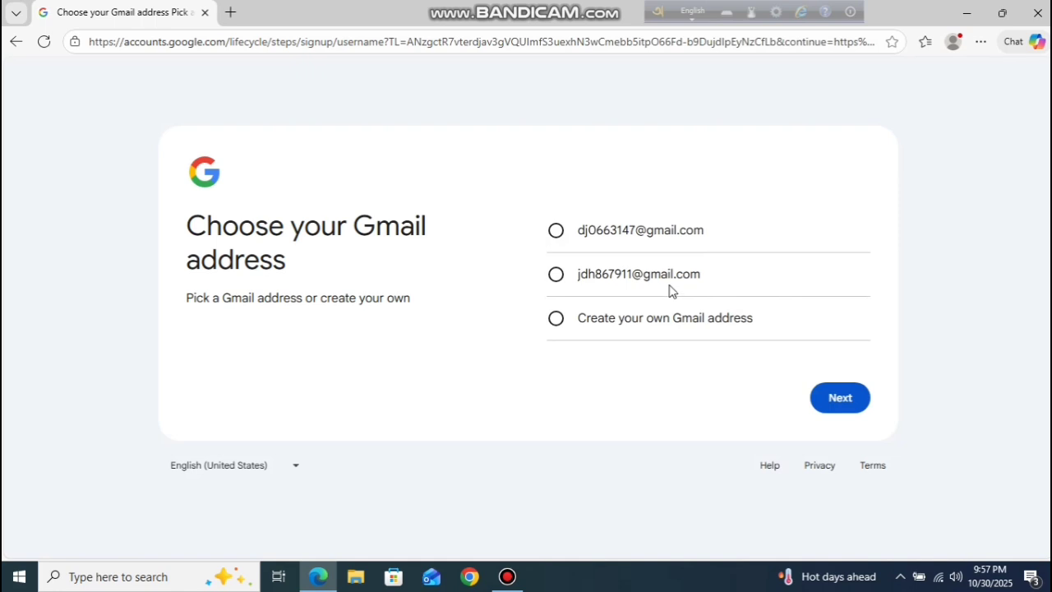
Create a custom Gmail address with the chosen username and submit it
left_click(556, 319)
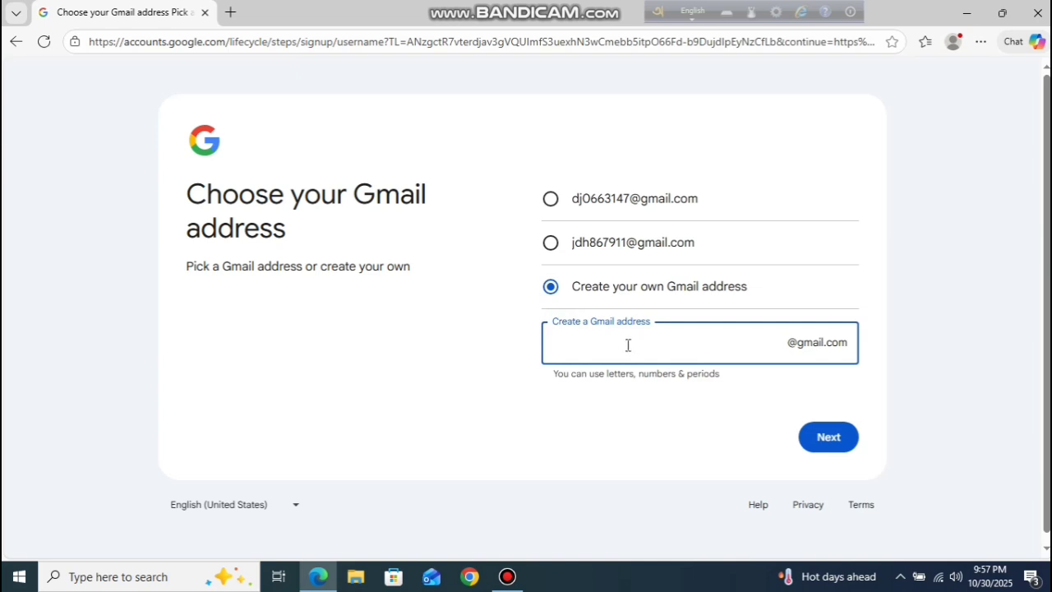
left_click(887, 375)
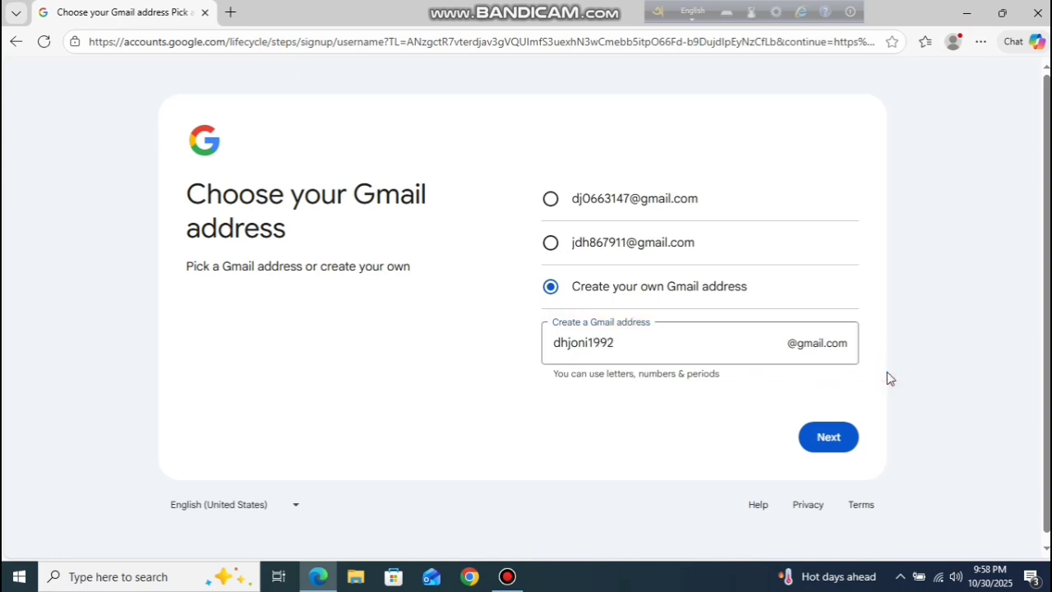
left_click(827, 440)
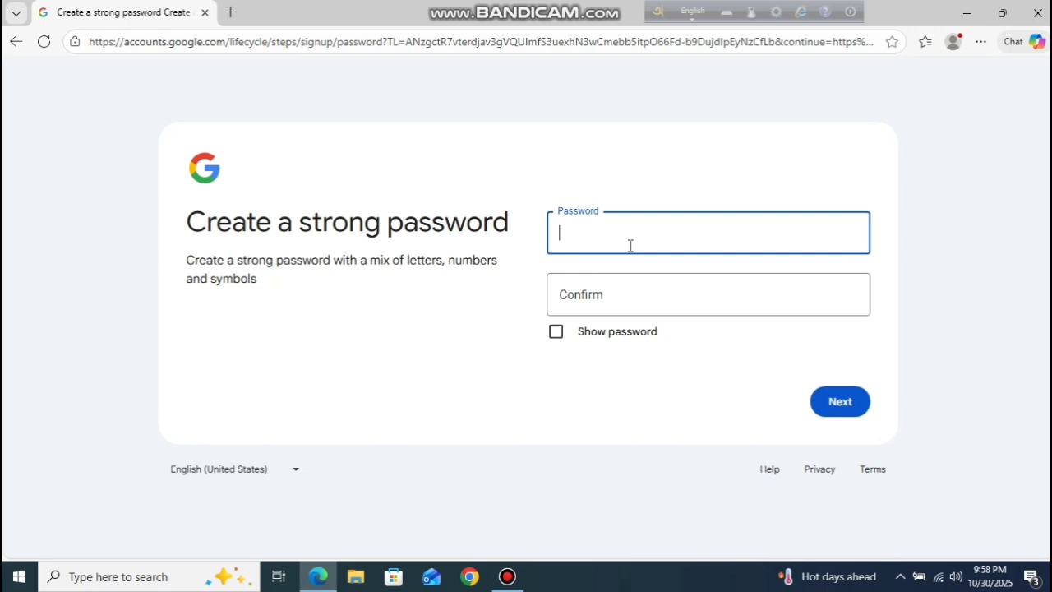
Enter a first password and its confirmation, which Google rejects as too weak
left_click(602, 299)
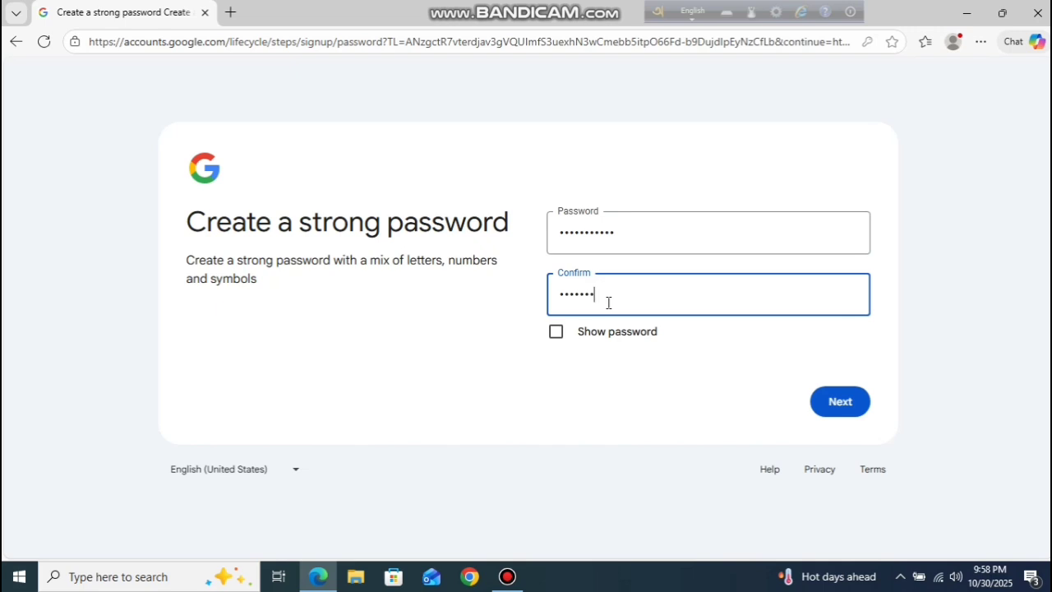
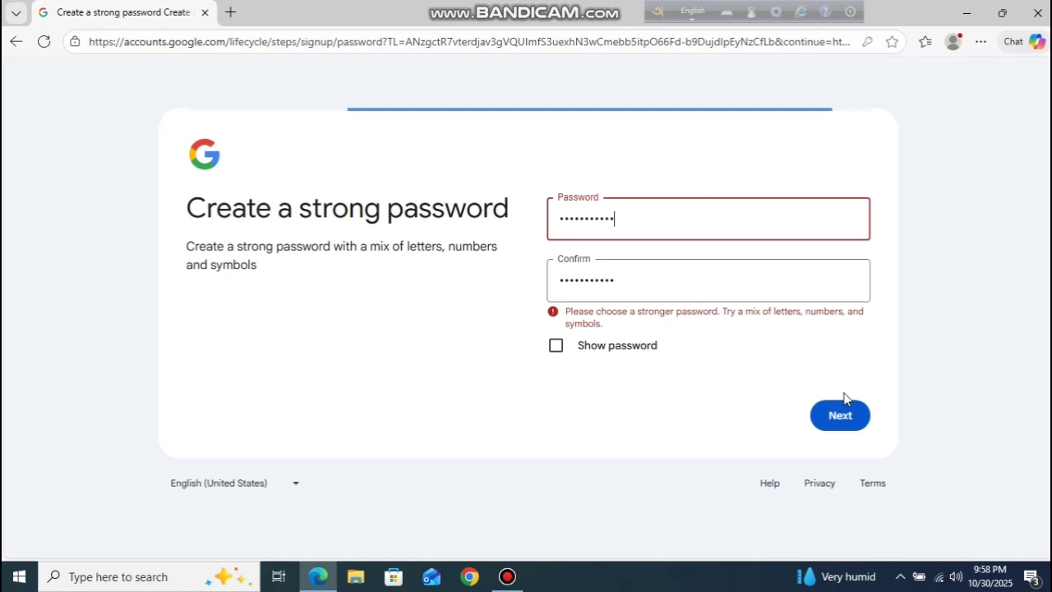
Clear both fields, enter and confirm a stronger password, and submit it
left_click(630, 216)
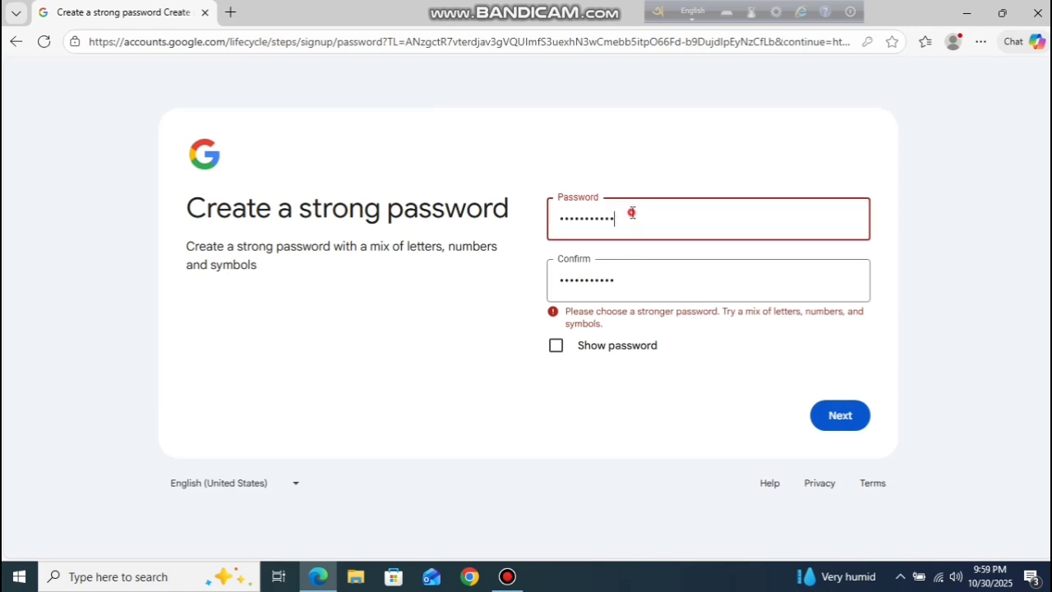
key("BackSpace")
key("BackSpace")
key("BackSpace")
key("BackSpace")
key("BackSpace")
key("BackSpace")
left_click(623, 287)
key("BackSpace")
key("BackSpace")
key("BackSpace")
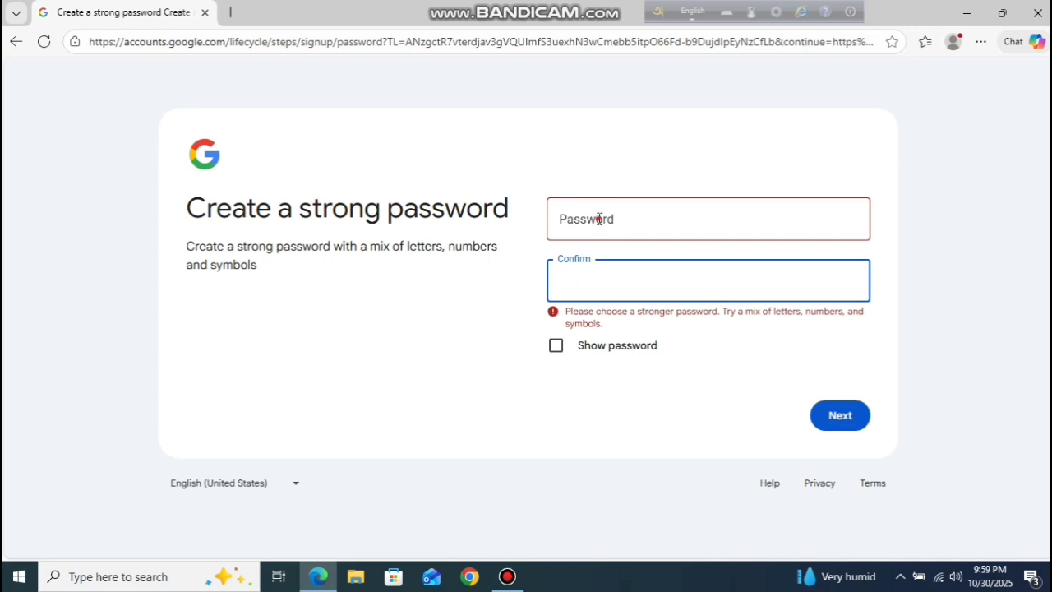
left_click(599, 218)
left_click(584, 279)
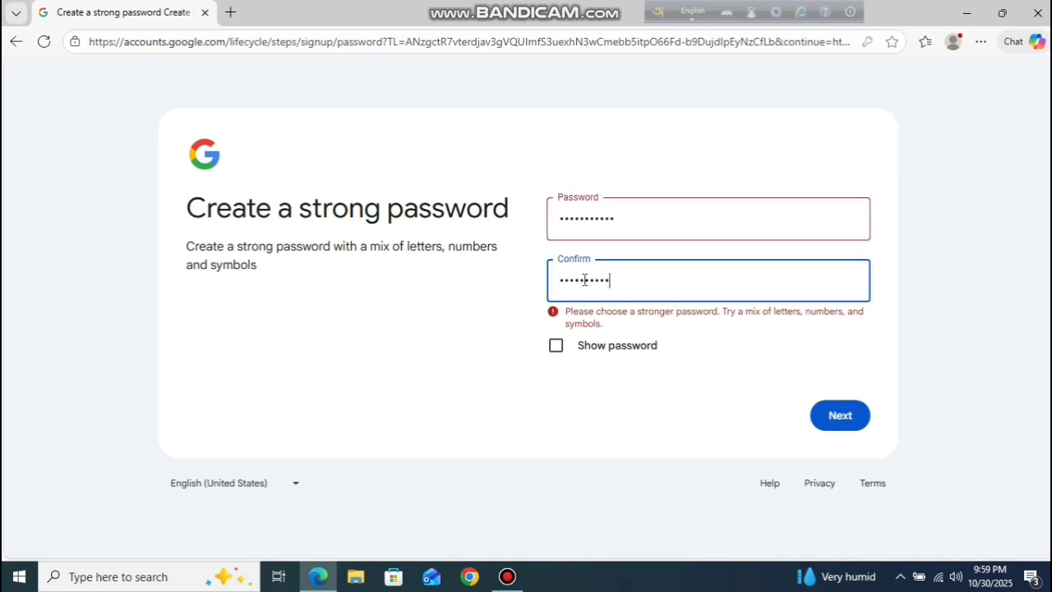
left_click(831, 420)
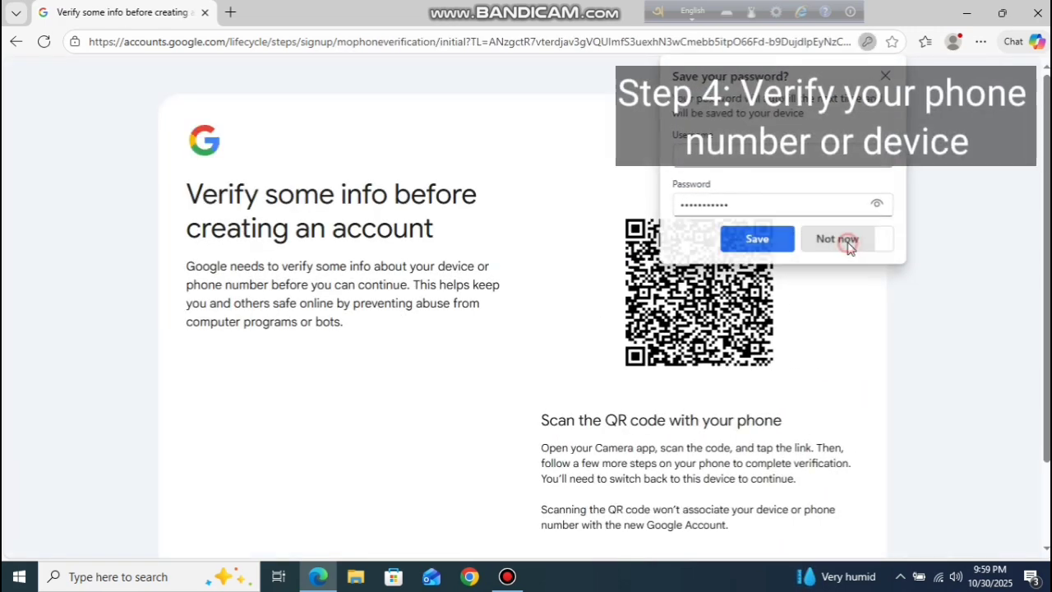
Decline Edge's Save password prompt and complete the QR-code phone verification
left_click(849, 248)
scroll(849, 255, "down", 2)
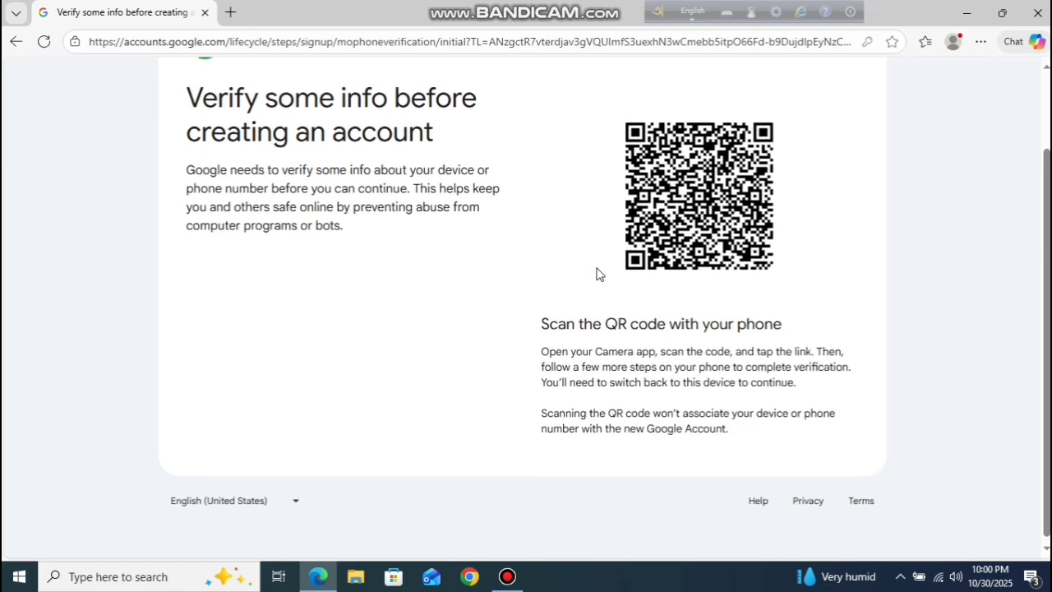
scroll(597, 274, "up", 2)
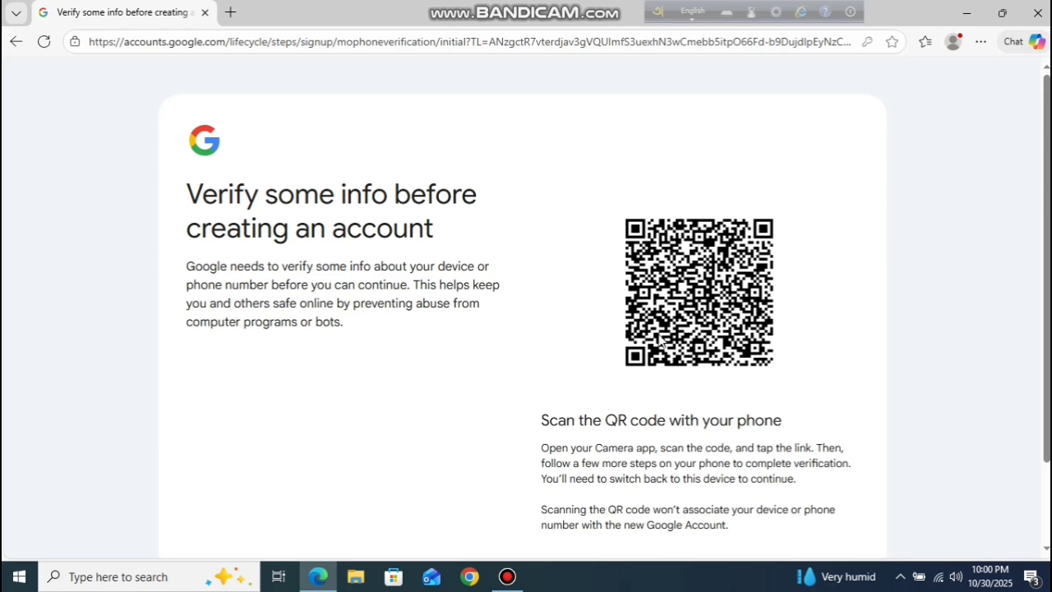
scroll(694, 342, "down", 1)
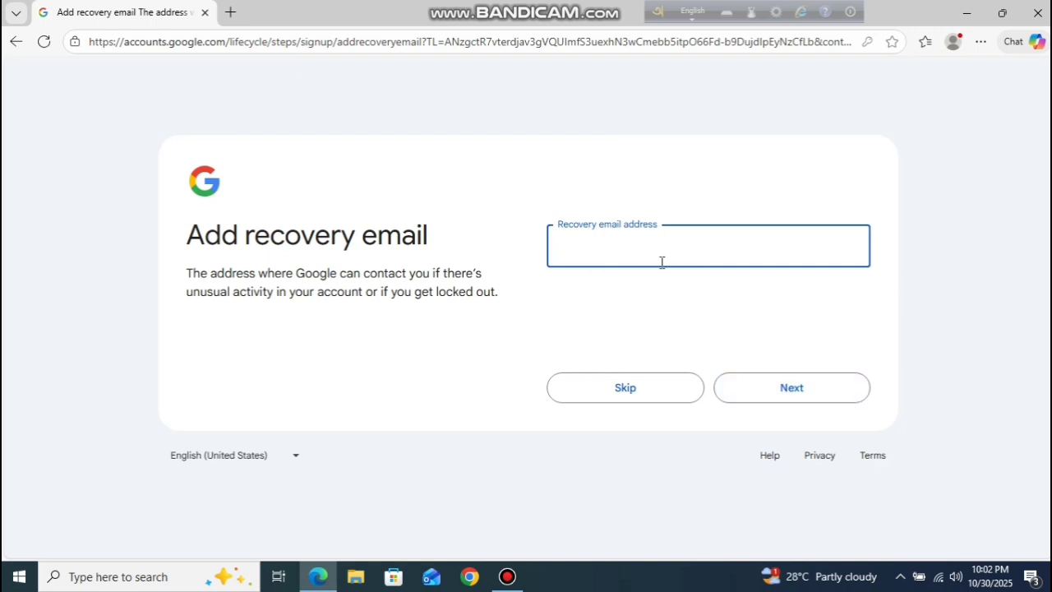
Skip the recovery email and accept the reviewed account info
left_click(624, 393)
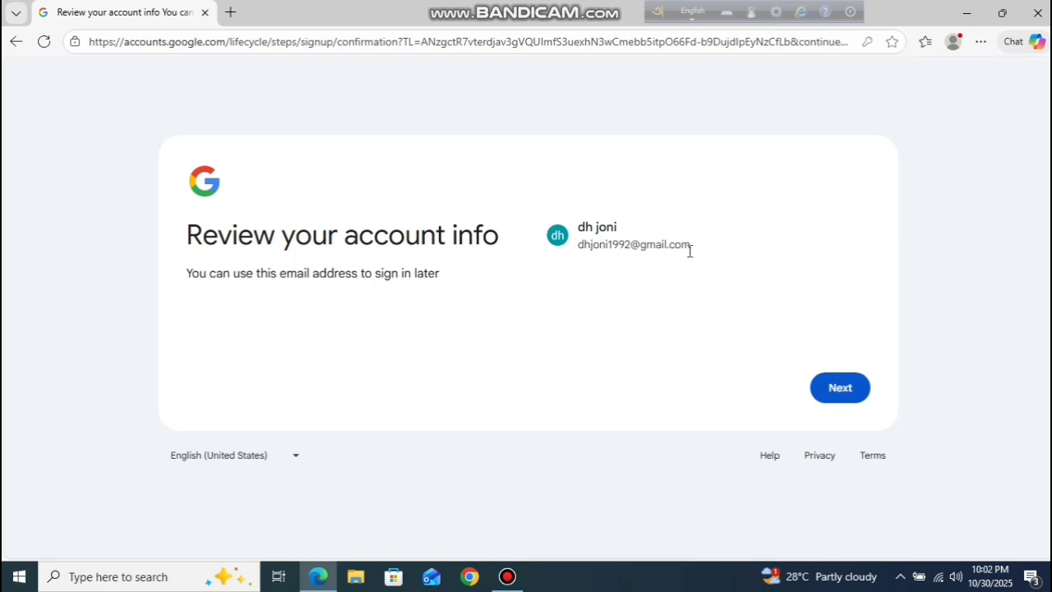
left_click(838, 387)
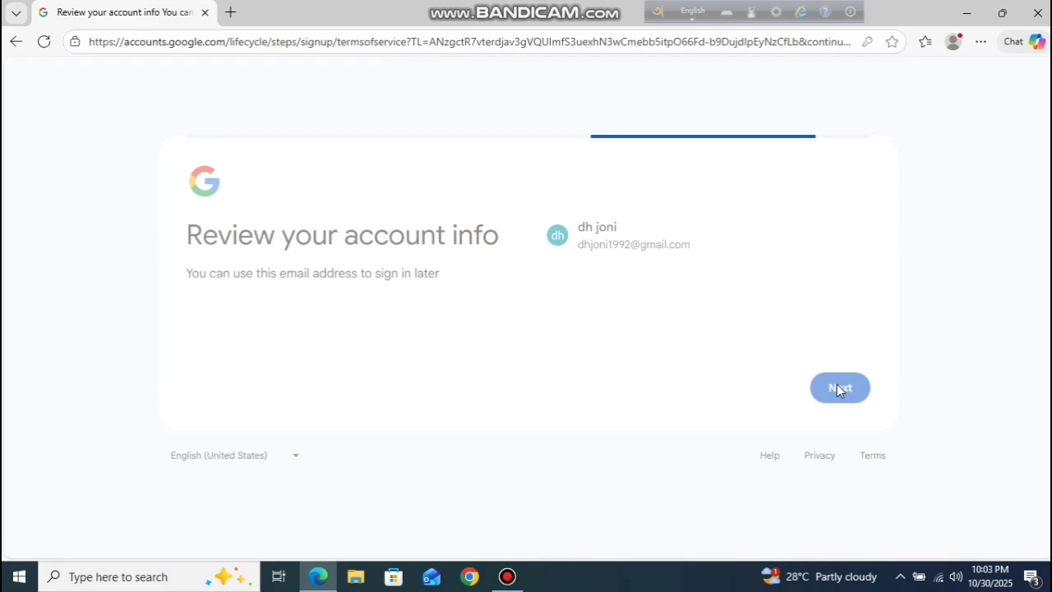
Scroll through Google's Privacy and Terms and agree to them
scroll(834, 392, "down", 4)
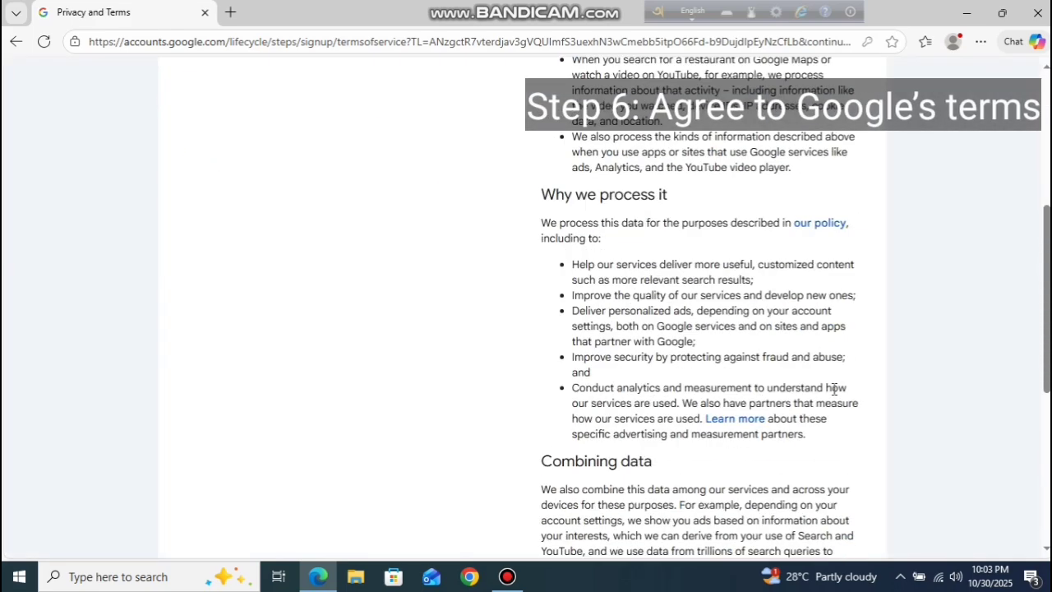
scroll(834, 392, "down", 1)
scroll(834, 393, "down", 4)
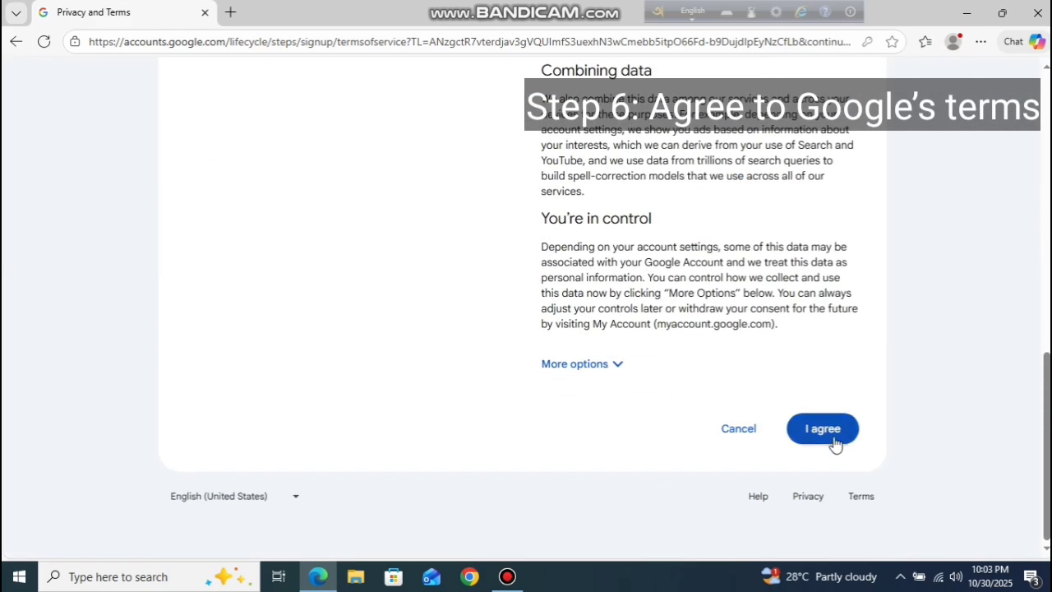
left_click(824, 432)
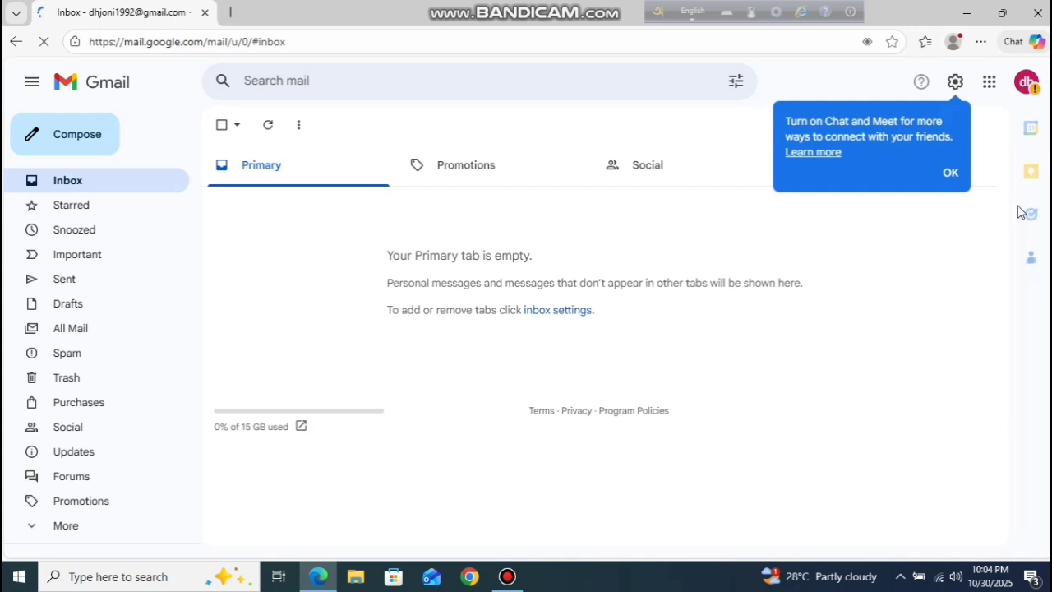
Dismiss the Chat and Meet tip, check the Promotions and Social categories, and open the account panel
left_click(951, 173)
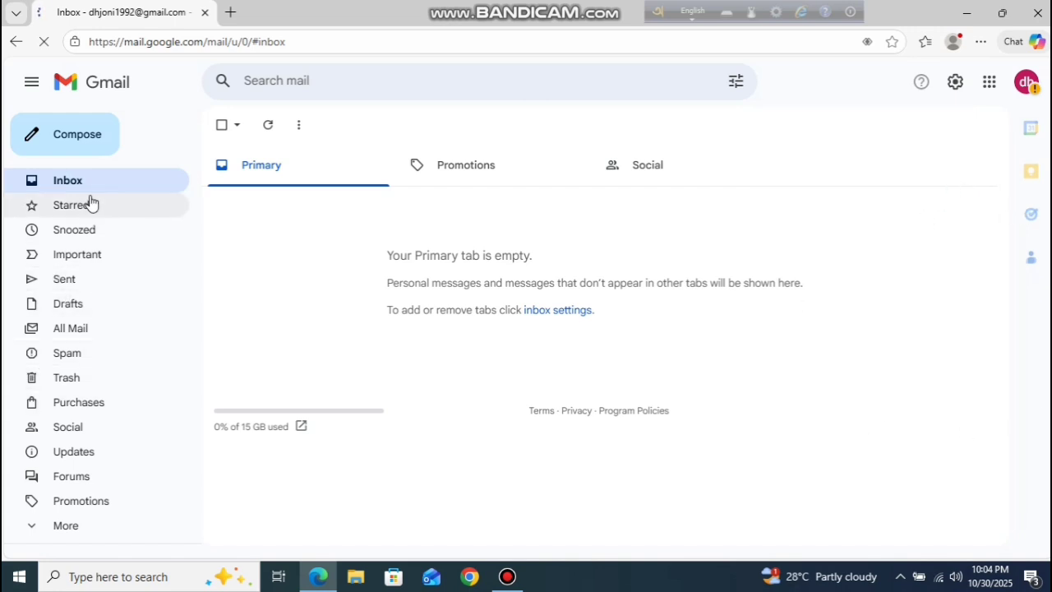
left_click(466, 178)
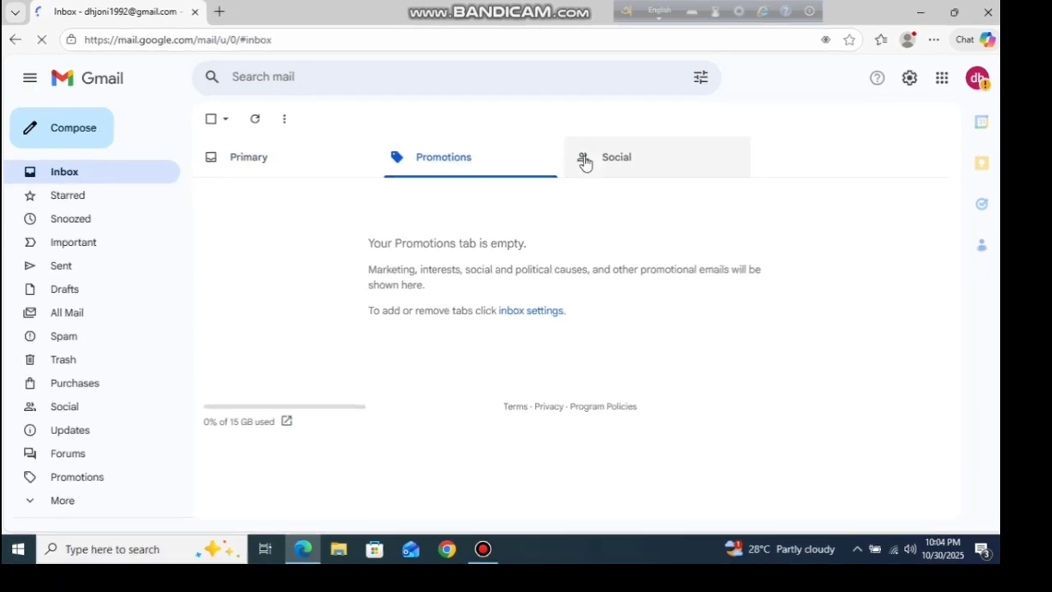
left_click(632, 164)
left_click(592, 49)
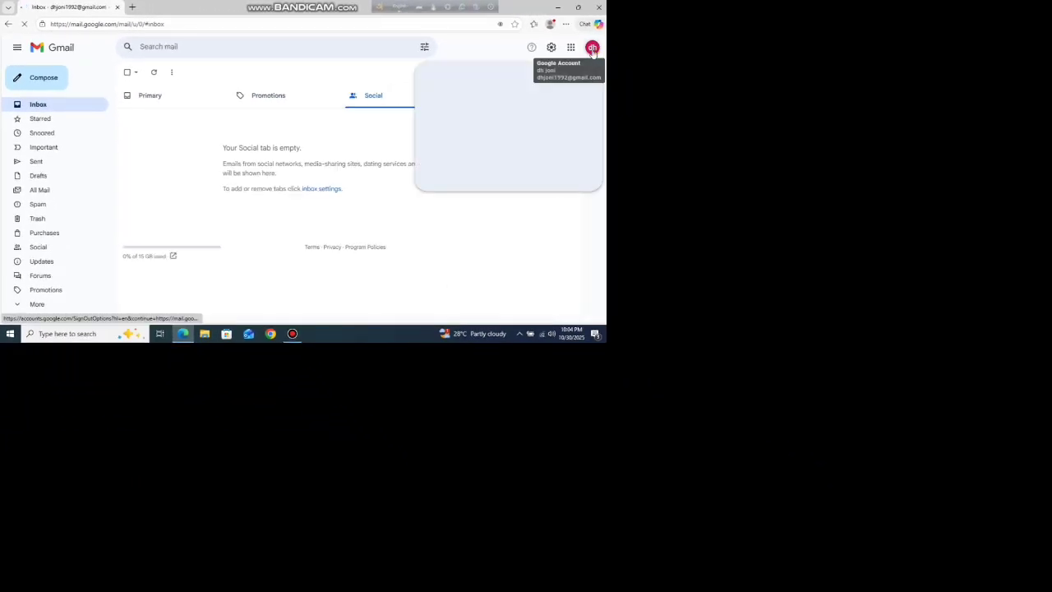